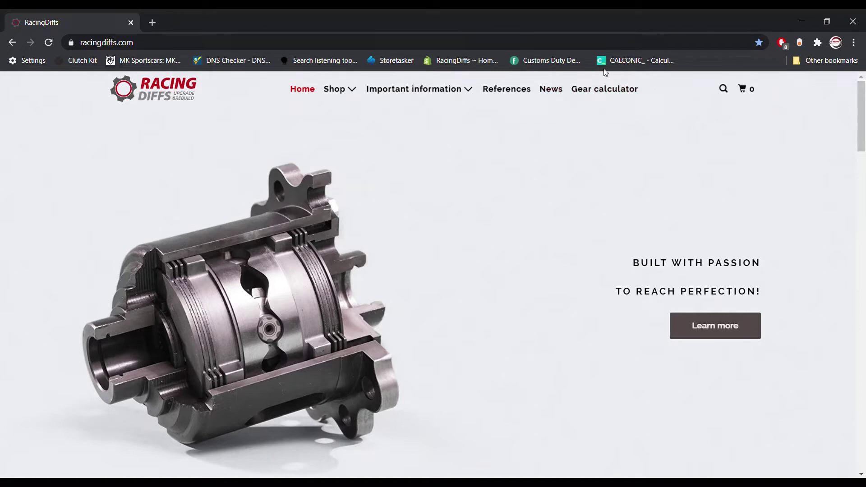
# Step: Open the Gear calculator page to see per-gear speeds at 7200 RPM with final drive 3.450
pyautogui.click(594, 95)
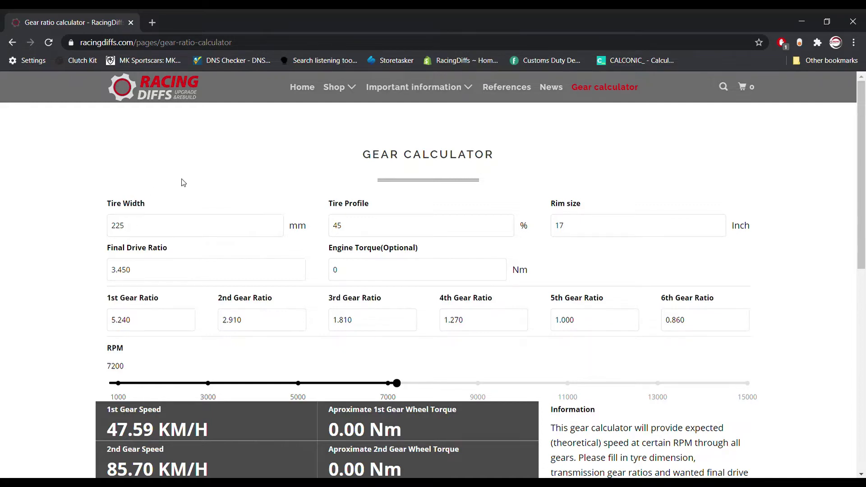
pyautogui.scroll(-1, 181, 183)
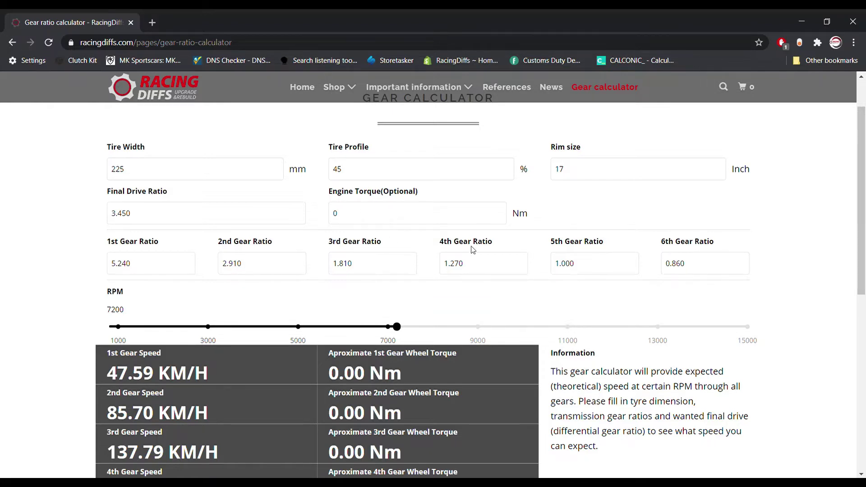
pyautogui.scroll(-2, 365, 241)
pyautogui.scroll(1, 354, 190)
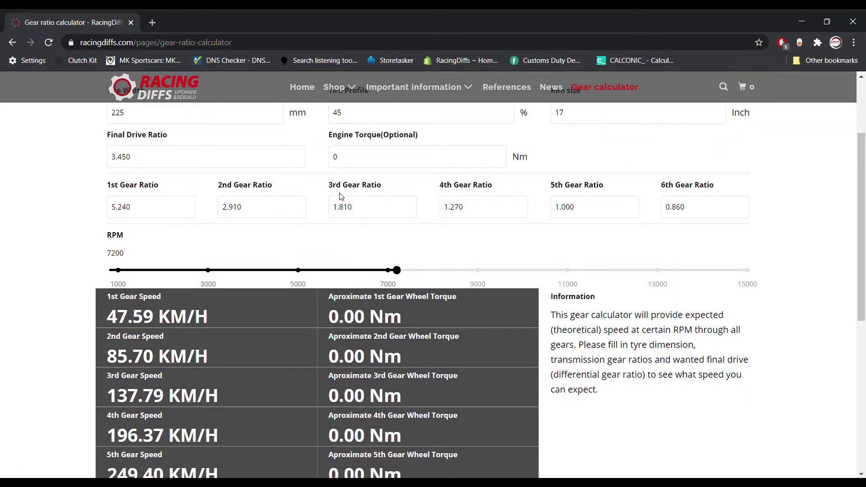
pyautogui.click(345, 158)
pyautogui.press('BackSpace')
pyautogui.write('500')
pyautogui.click(513, 159)
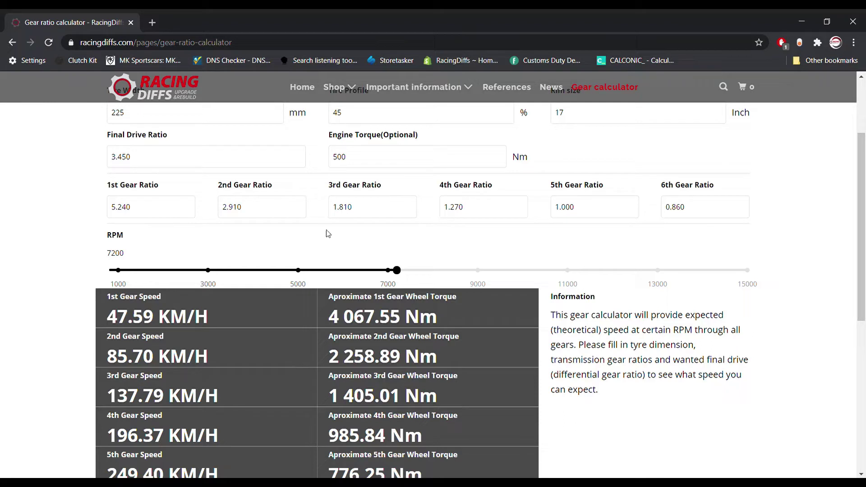
pyautogui.click(380, 161)
pyautogui.press('BackSpace')
pyautogui.press('BackSpace')
pyautogui.press('BackSpace')
pyautogui.write('0')
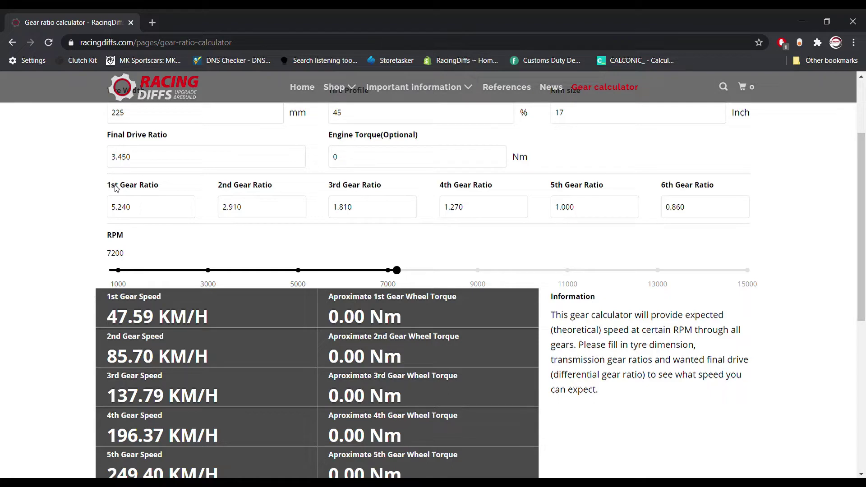
pyautogui.click(141, 210)
pyautogui.press('Tab')
pyautogui.scroll(-1, 146, 219)
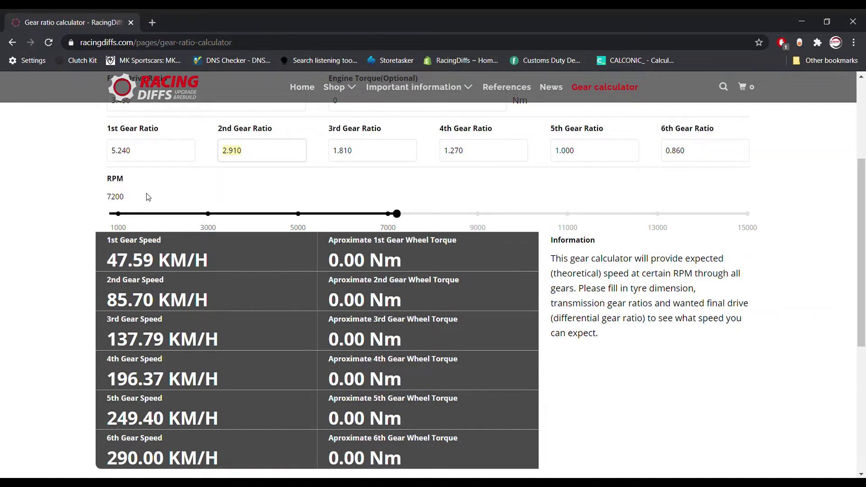
pyautogui.doubleClick(118, 197)
pyautogui.moveTo(401, 219)
pyautogui.mouseDown()
pyautogui.moveTo(273, 220)
pyautogui.moveTo(403, 218)
pyautogui.mouseUp()
pyautogui.scroll(-2, 159, 245)
pyautogui.scroll(2, 135, 286)
pyautogui.scroll(2, 650, 188)
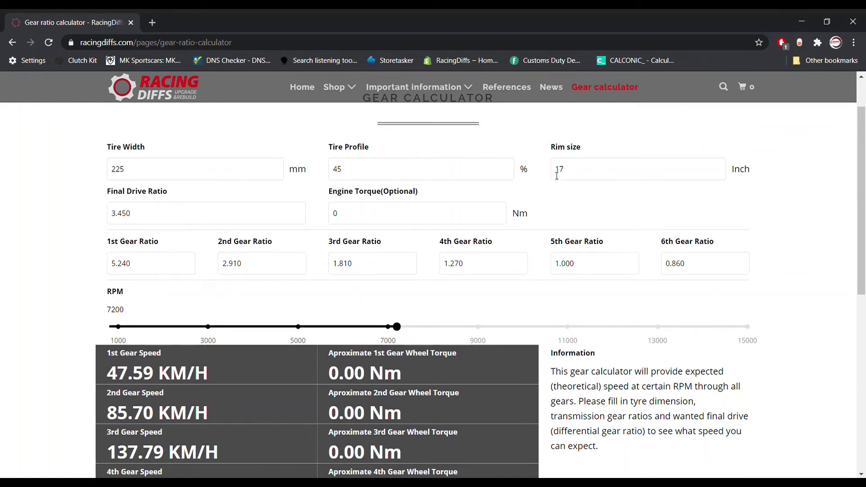
pyautogui.scroll(-2, 179, 230)
pyautogui.scroll(-1, 96, 244)
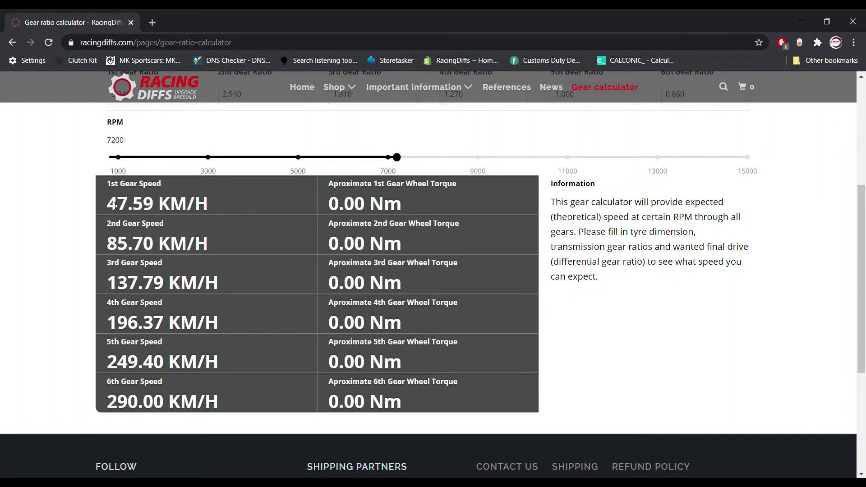
pyautogui.moveTo(114, 206); pyautogui.dragTo(226, 331)
pyautogui.scroll(-2, 239, 309)
pyautogui.scroll(1, 228, 294)
pyautogui.scroll(1, 235, 314)
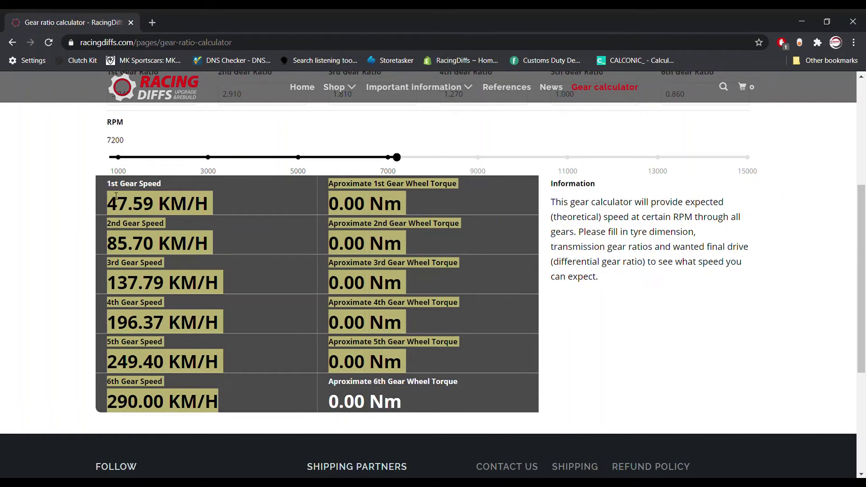
pyautogui.click(78, 184)
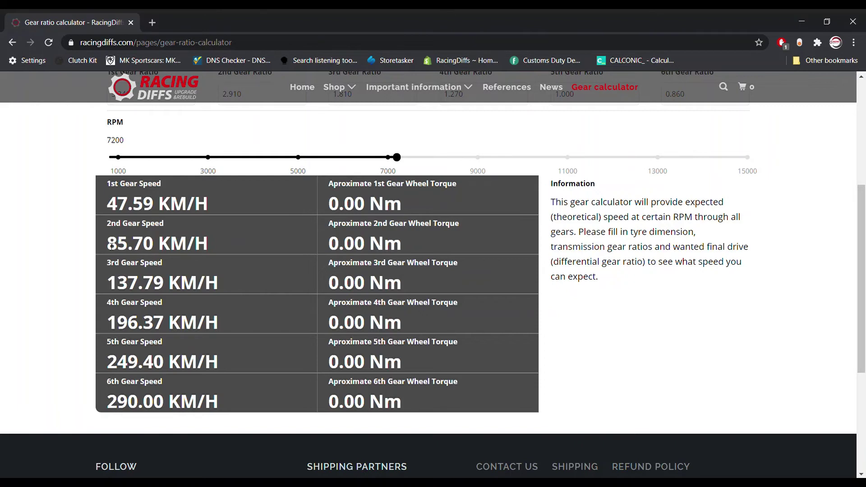
# Step: Highlight the 85.70 KM/H 2nd gear speed in the results table
pyautogui.moveTo(111, 245); pyautogui.dragTo(211, 244)
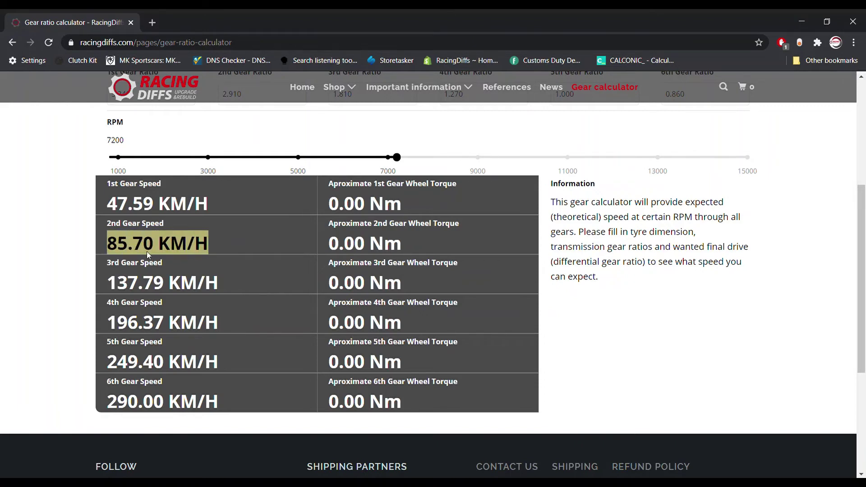
pyautogui.scroll(-1, 122, 399)
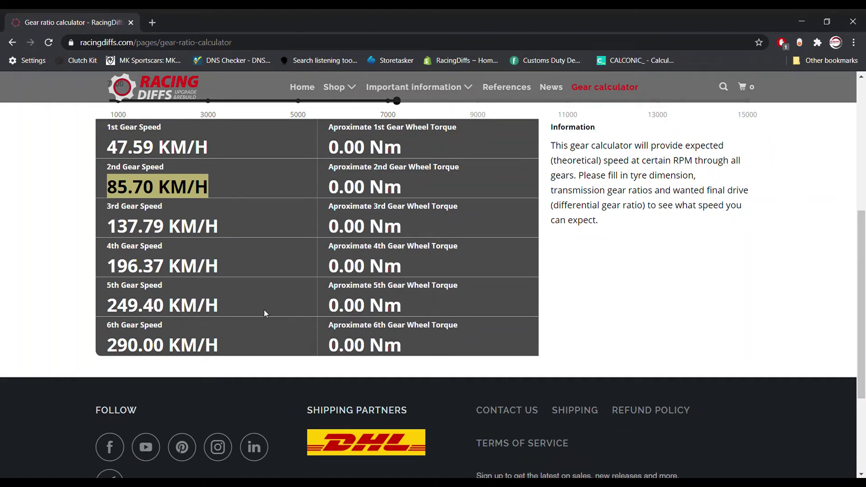
pyautogui.scroll(1, 264, 313)
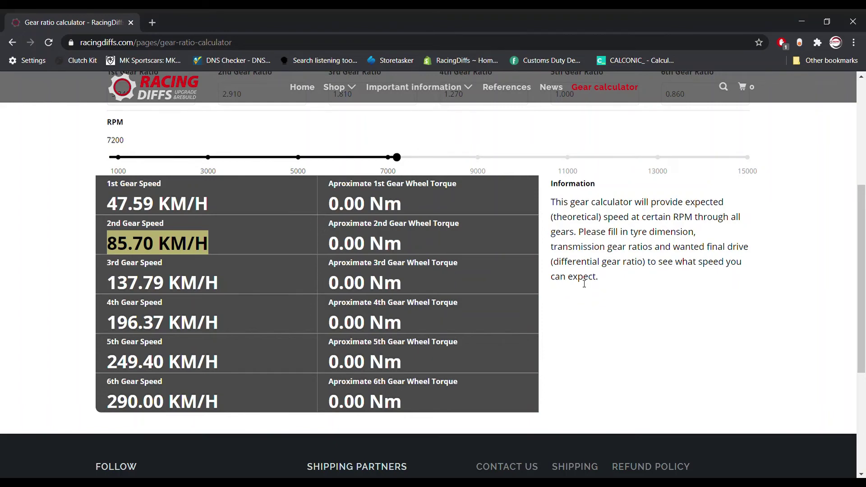
pyautogui.scroll(1, 609, 289)
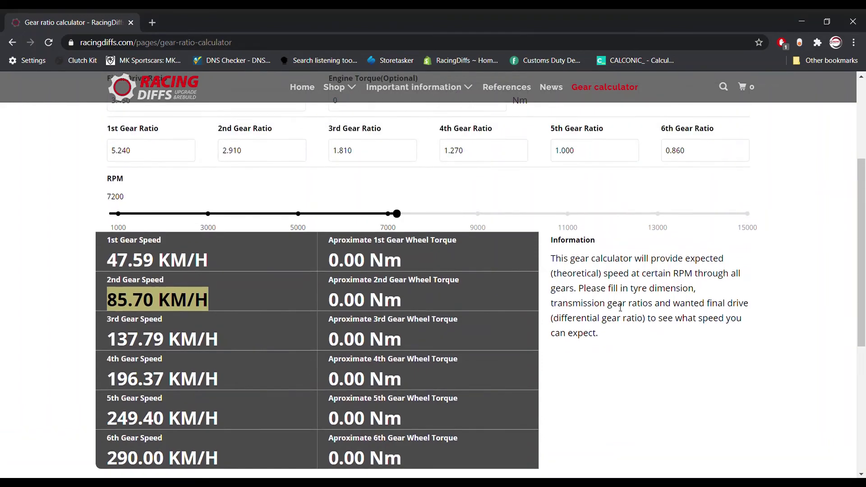
pyautogui.scroll(3, 620, 308)
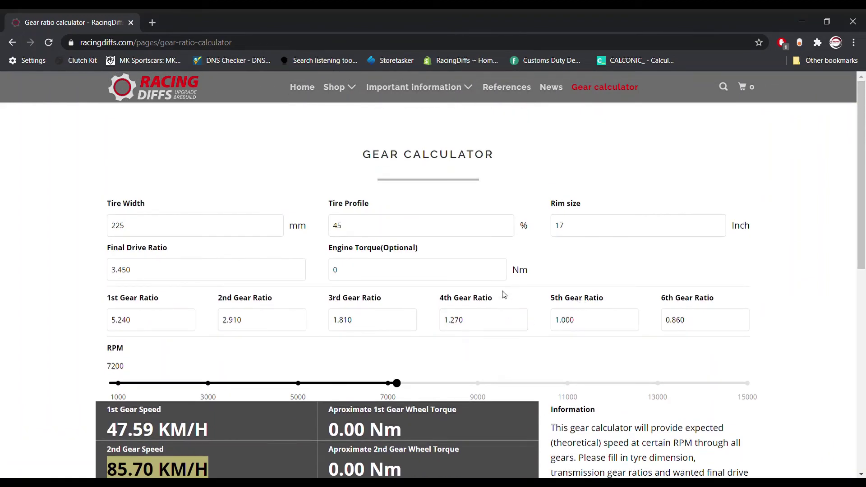
pyautogui.scroll(-4, 519, 275)
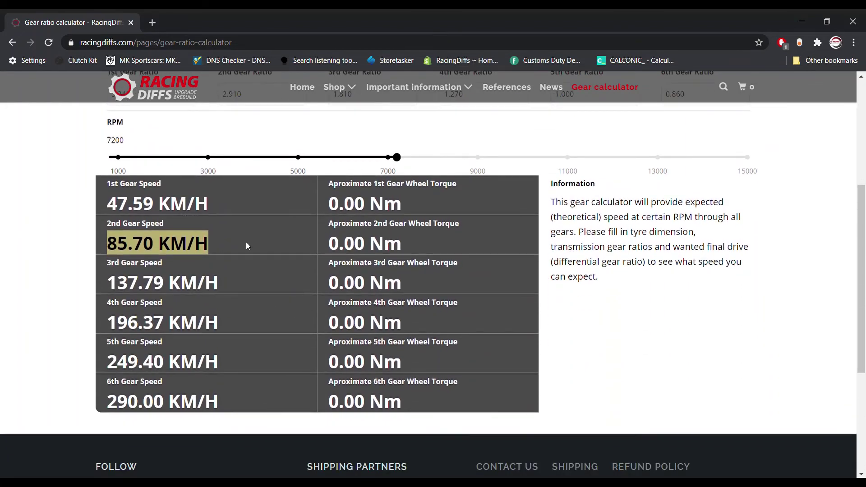
pyautogui.scroll(3, 246, 246)
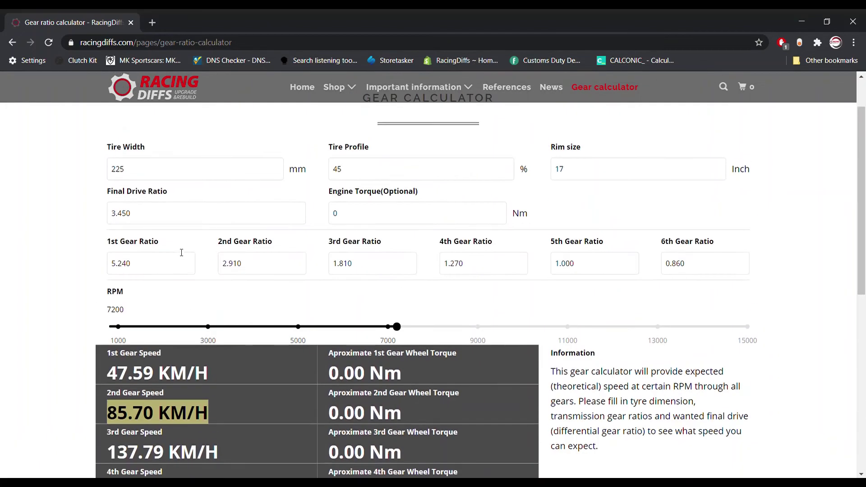
# Step: Replace final drive 3.450 with 3.64, giving 45.11 KM/H in 1st and 274.86 KM/H in 6th
pyautogui.click(151, 215)
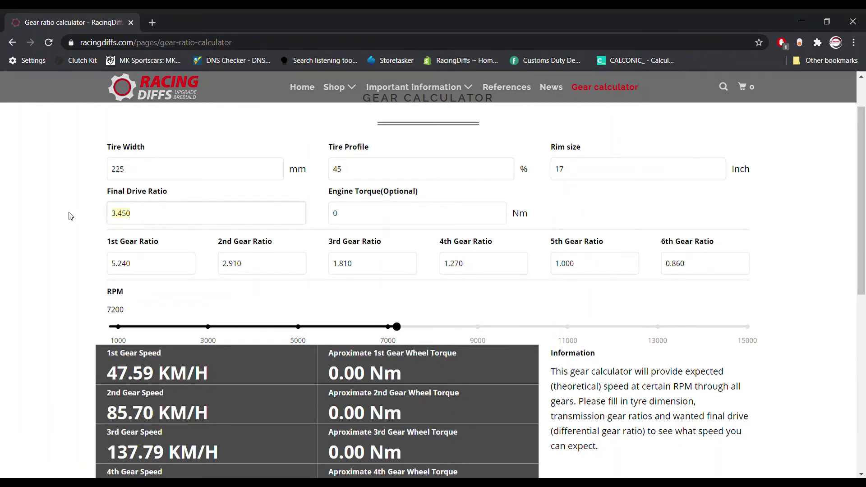
pyautogui.write('3.64')
pyautogui.click(68, 266)
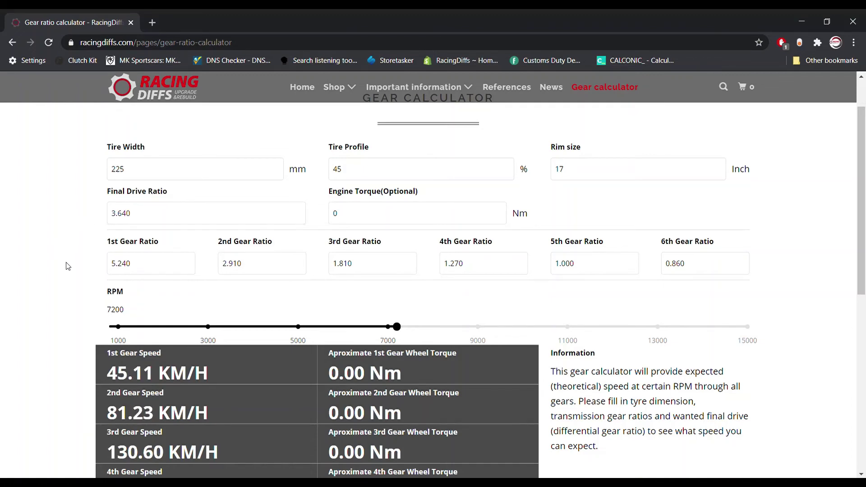
pyautogui.scroll(-3, 67, 267)
pyautogui.scroll(-2, 149, 261)
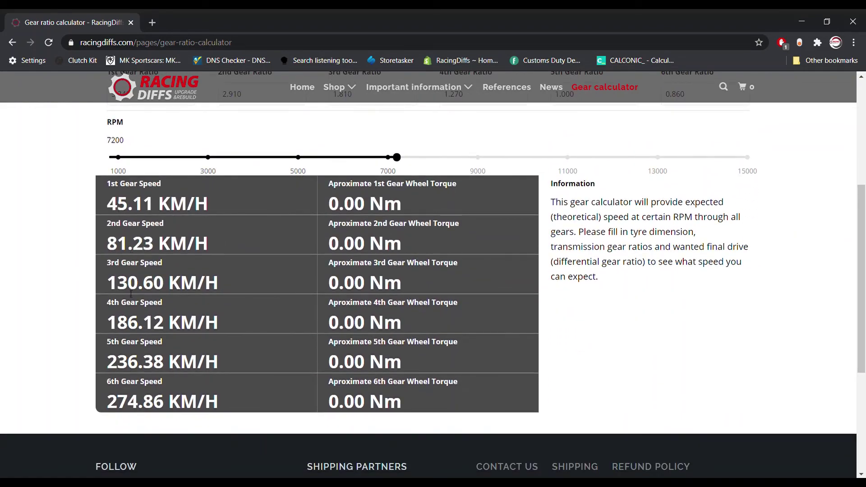
pyautogui.scroll(3, 117, 223)
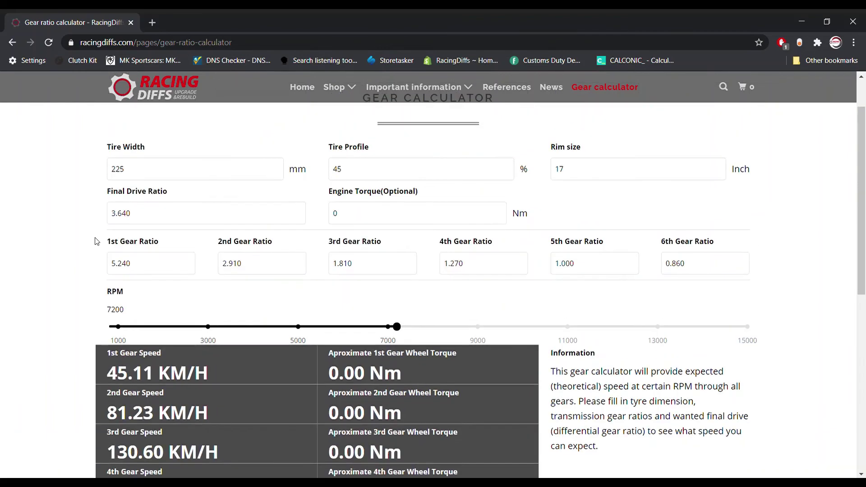
pyautogui.scroll(-3, 119, 225)
pyautogui.scroll(4, 120, 226)
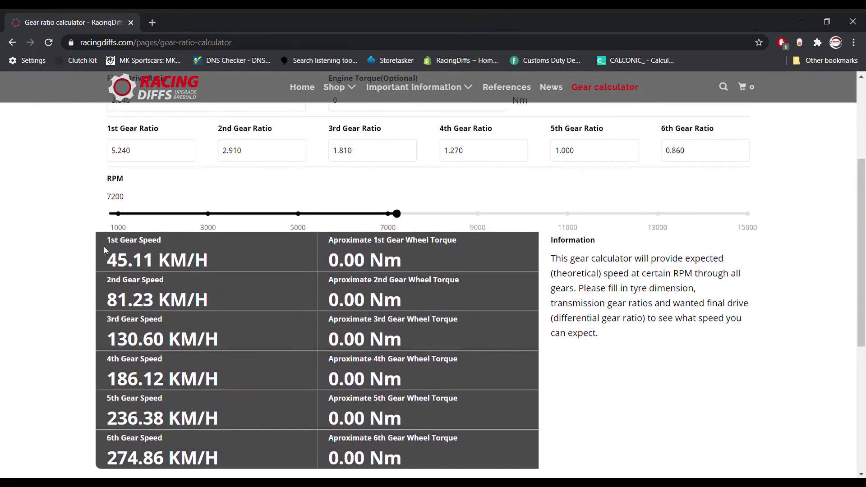
pyautogui.moveTo(140, 271); pyautogui.dragTo(100, 270)
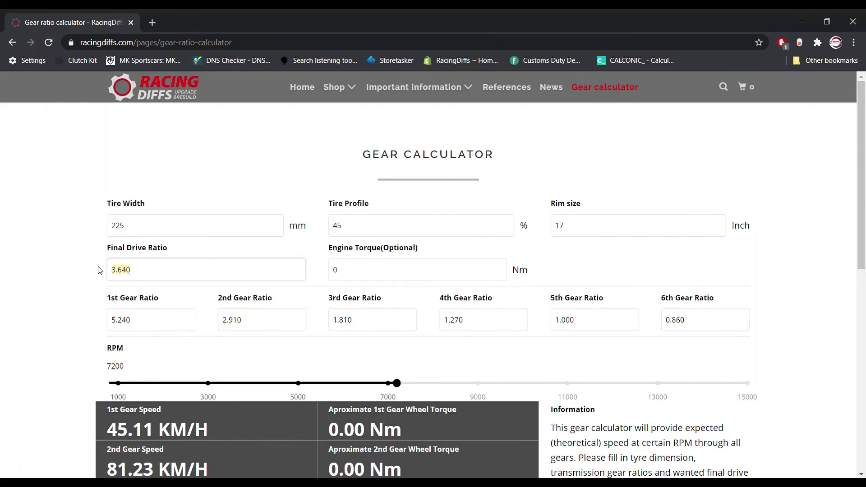
# Step: Enter 4.10 as the final drive ratio, giving 40.05 KM/H in 1st and 72.12 in 2nd
pyautogui.write('4.10')
pyautogui.click(74, 296)
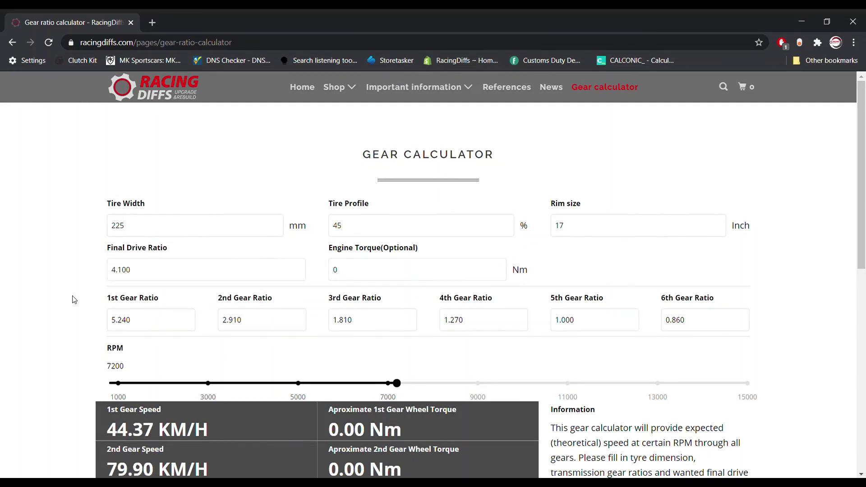
pyautogui.scroll(-2, 73, 296)
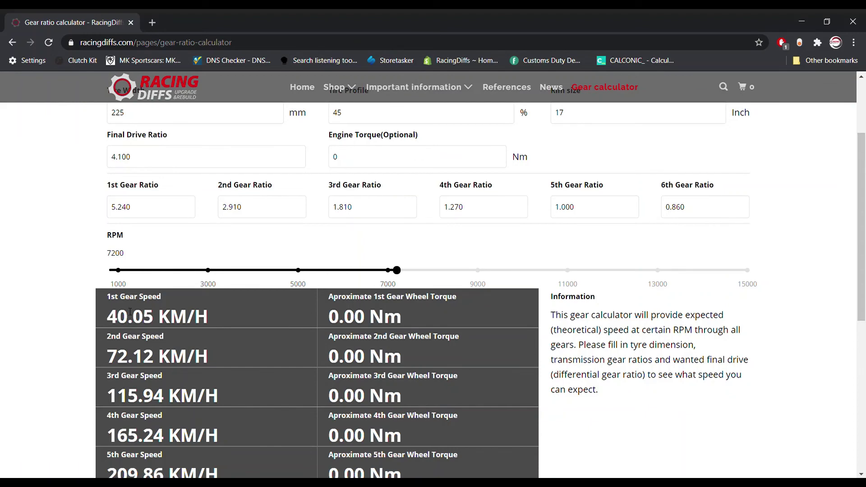
pyautogui.scroll(3, 149, 317)
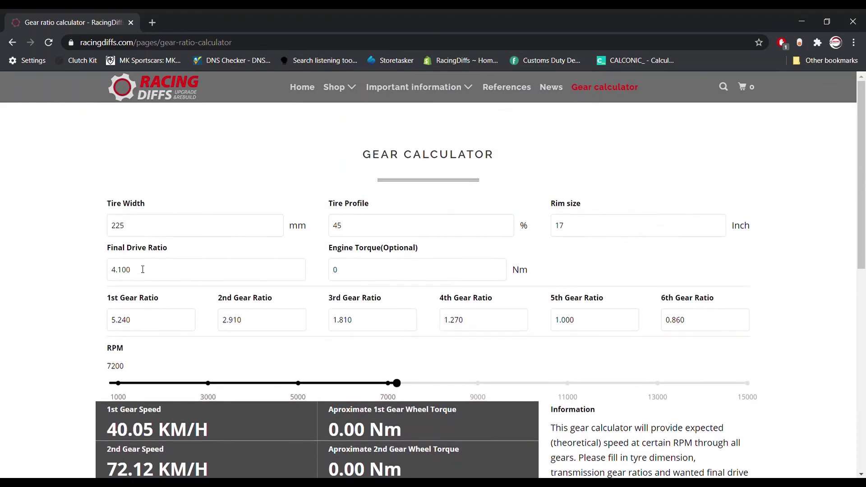